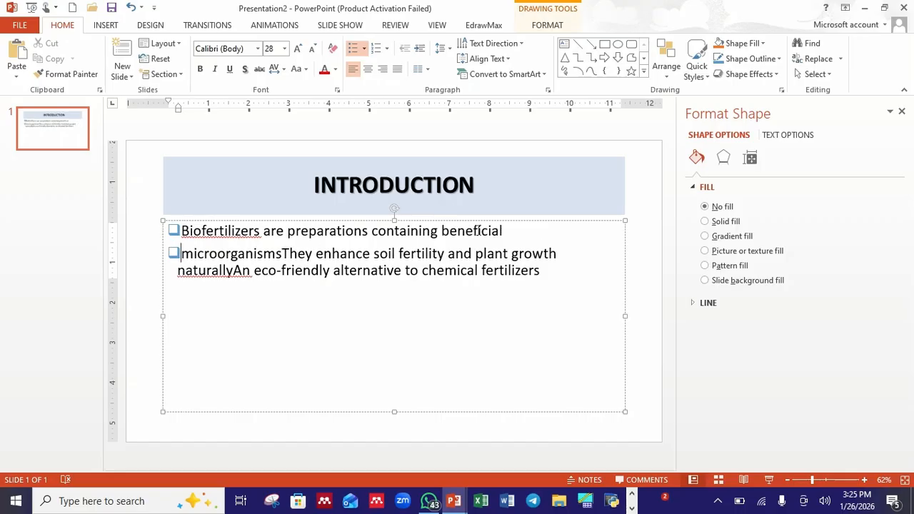
# Insert an empty, unbulleted line after the first bullet in the introduction slide's body text
pyautogui.press('Return')
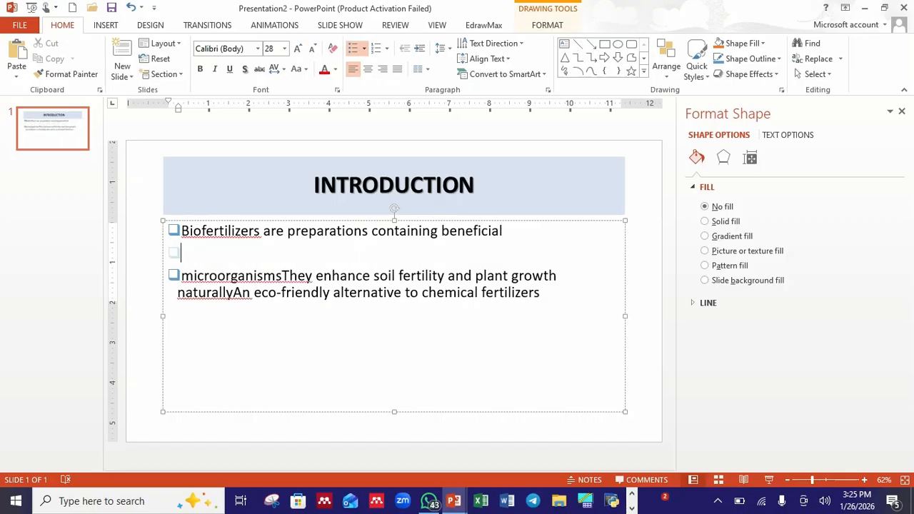
pyautogui.press('BackSpace')
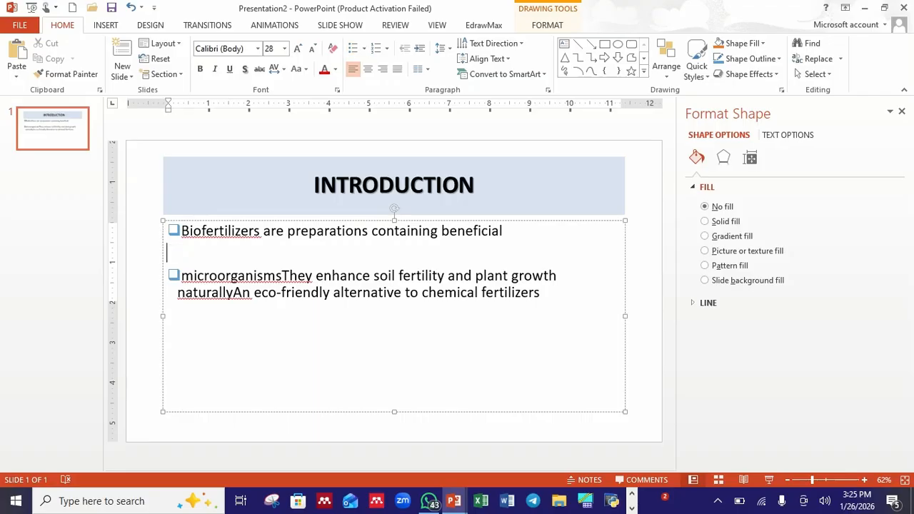
# Split the text after "plant growth" so "naturallyAn eco-friendly alternative to chemical fertilizers" becomes its own bullet
pyautogui.click(562, 275)
pyautogui.press('Return')
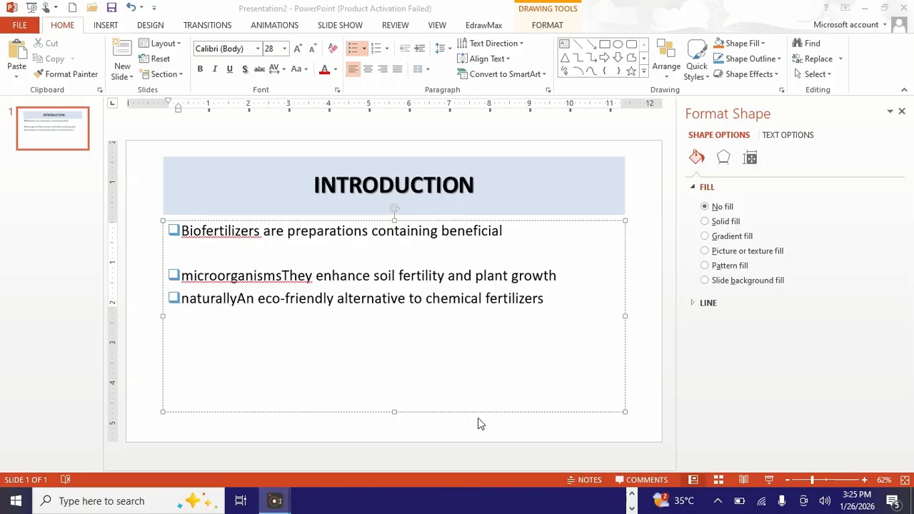
pyautogui.doubleClick(562, 277)
pyautogui.press('Return')
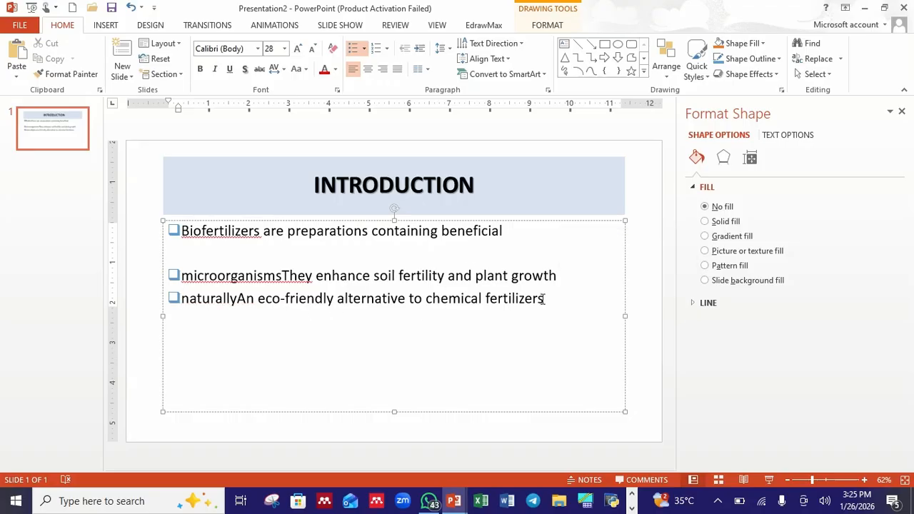
# Select all body text, toggle bold on and off, and apply text shadow to it
pyautogui.moveTo(545, 299); pyautogui.dragTo(230, 227)
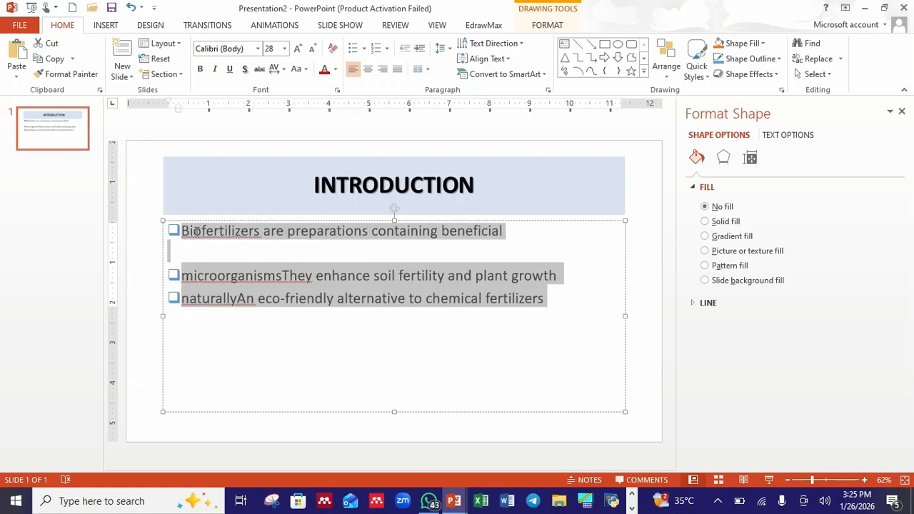
pyautogui.click(201, 69)
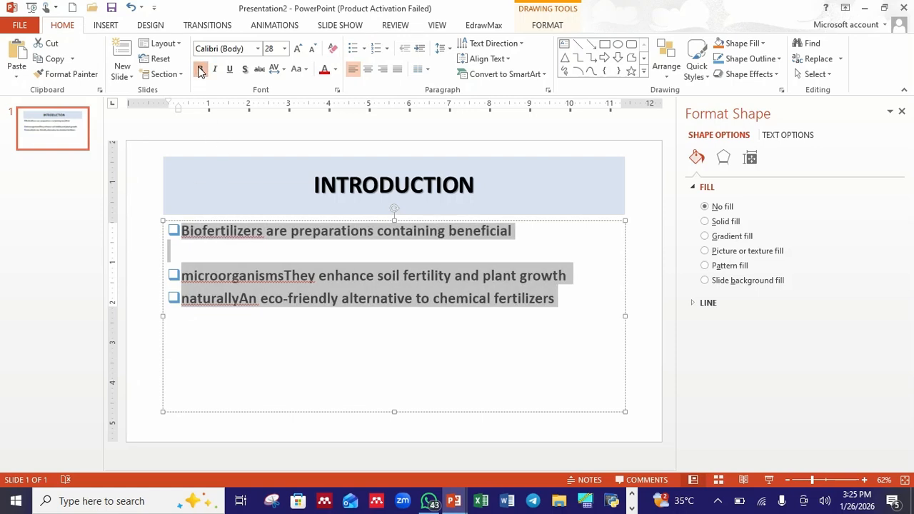
pyautogui.click(202, 70)
pyautogui.click(245, 72)
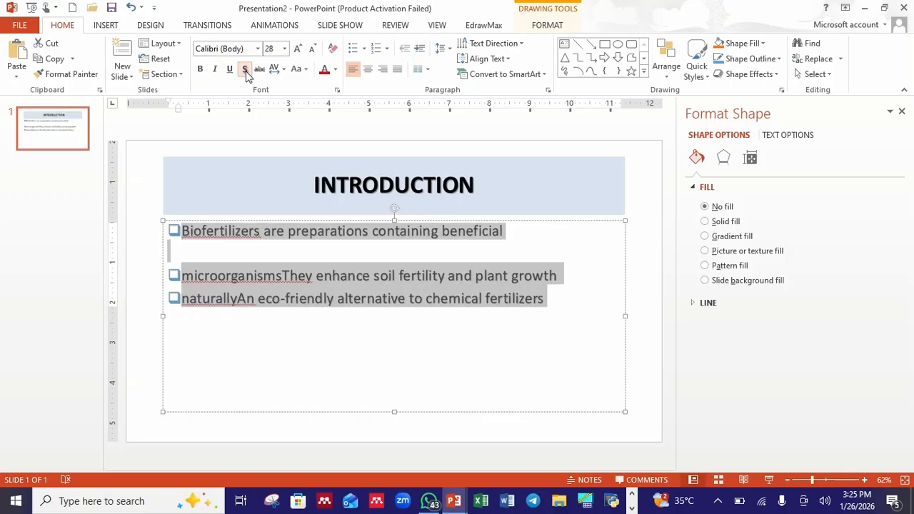
# Insert an empty, unbulleted line between the second and third bullets
pyautogui.click(561, 278)
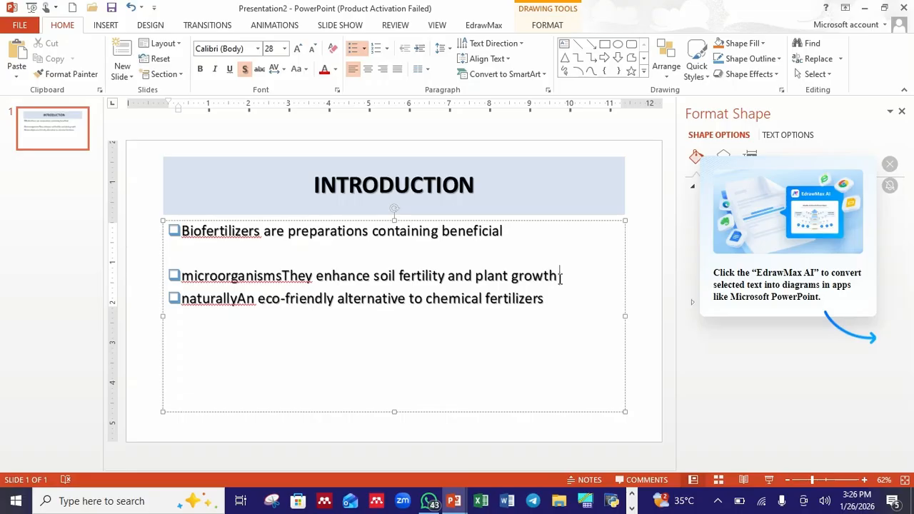
pyautogui.press('Return')
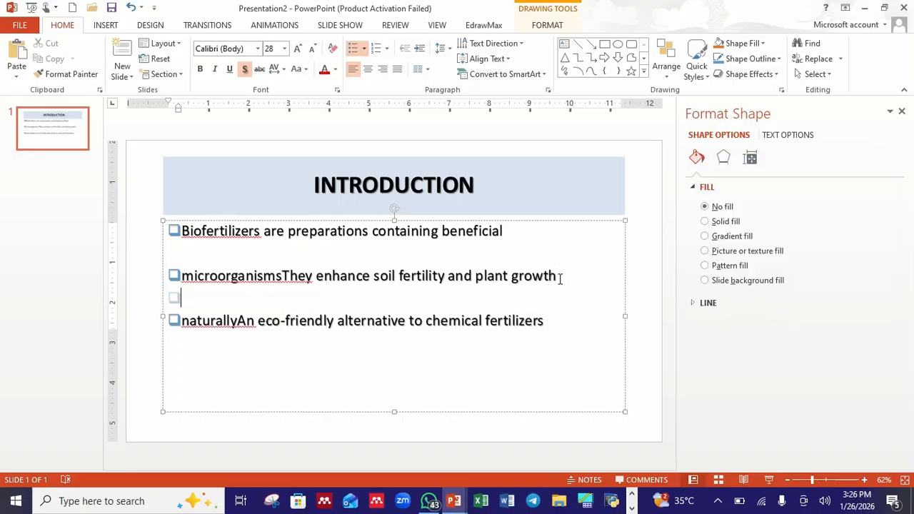
pyautogui.press('BackSpace')
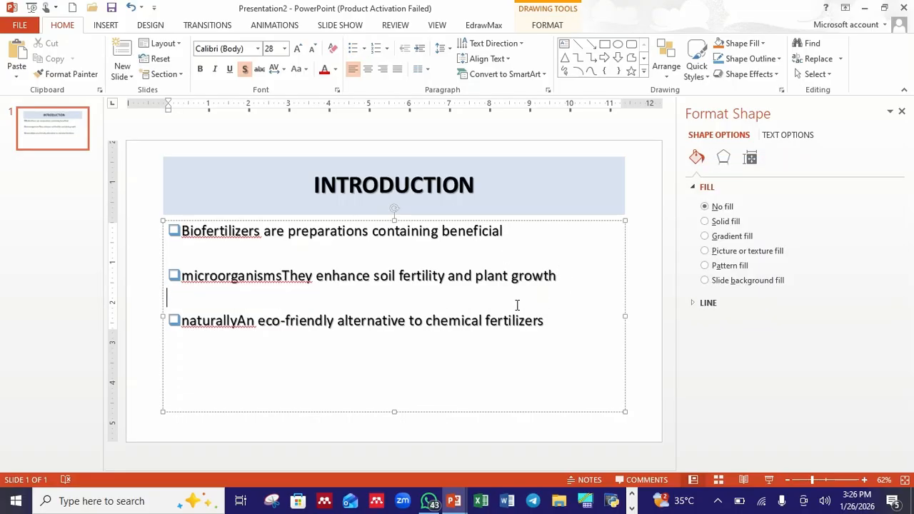
# Justify all of the body text on the slide, then deselect the text box
pyautogui.moveTo(546, 320); pyautogui.dragTo(169, 229)
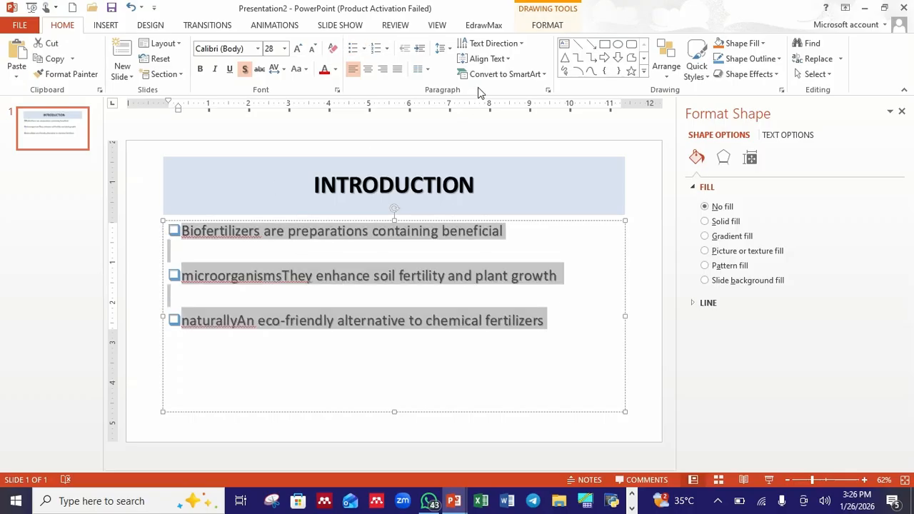
pyautogui.click(396, 72)
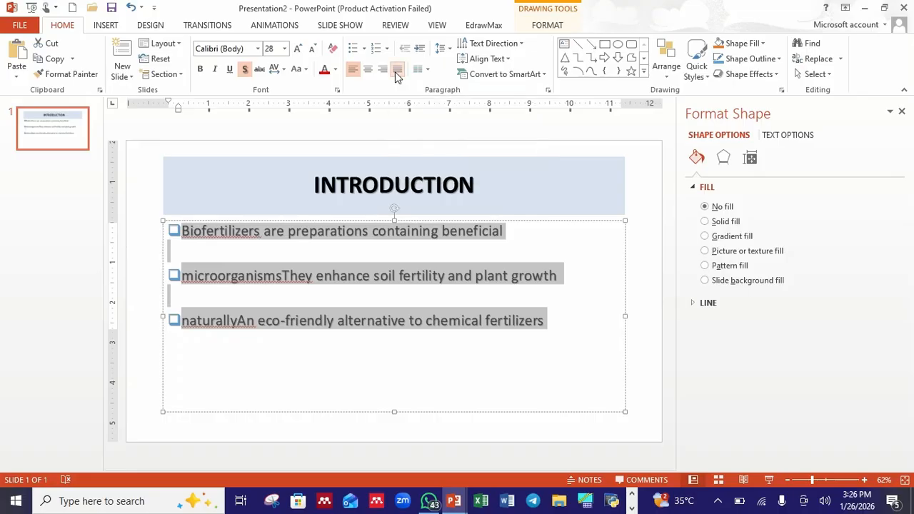
pyautogui.click(560, 316)
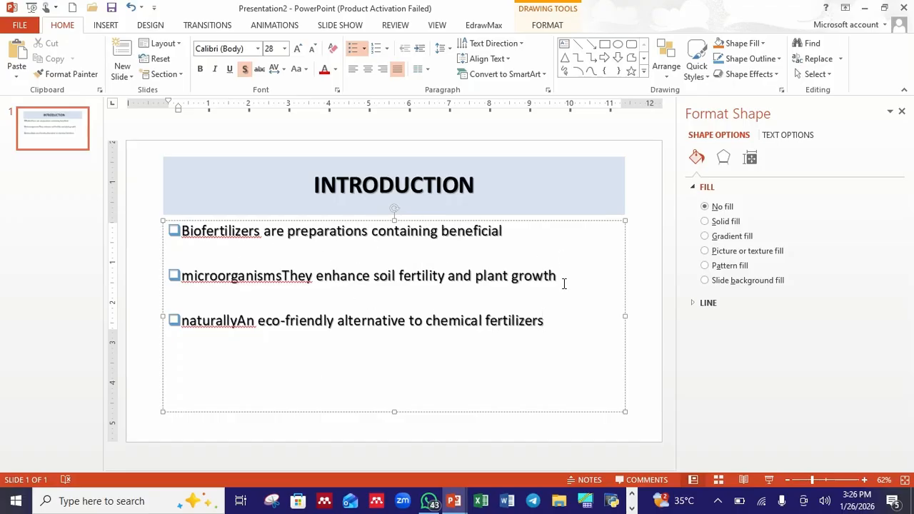
pyautogui.click(641, 247)
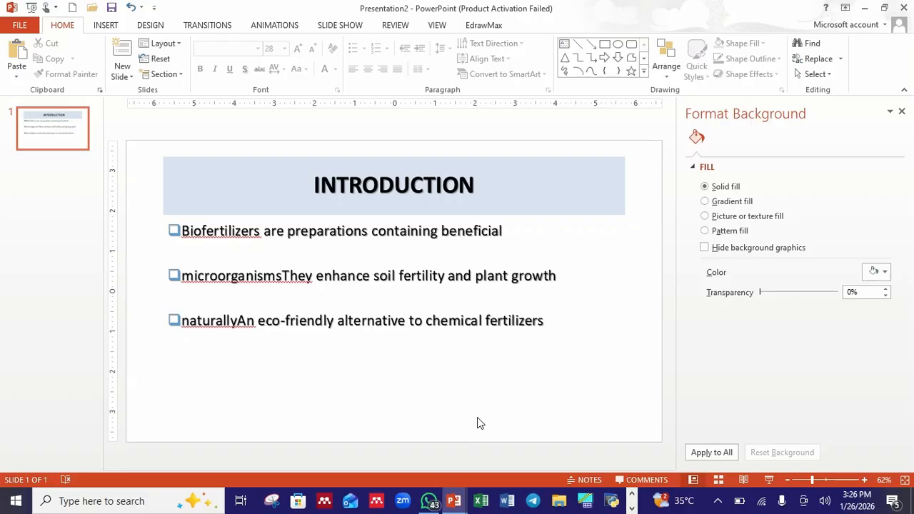
pyautogui.hotkey('alt', 'Tab')
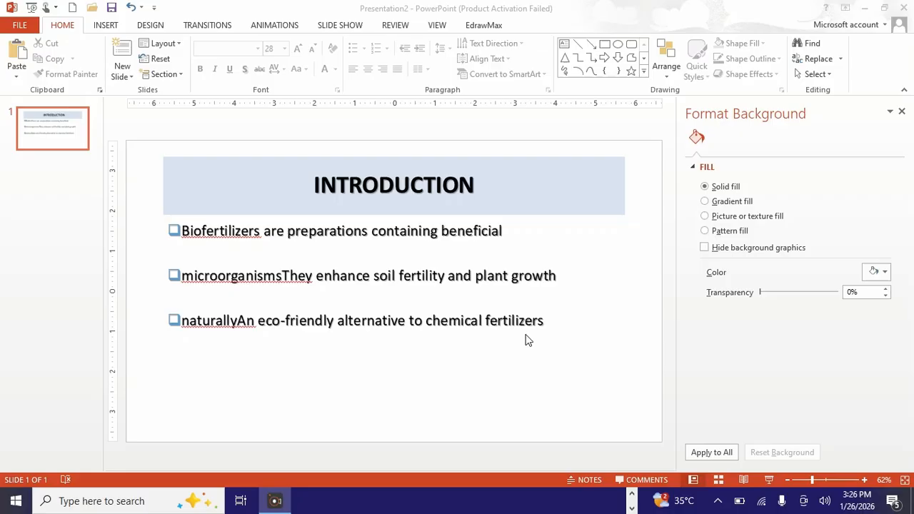
pyautogui.rightClick(56, 137)
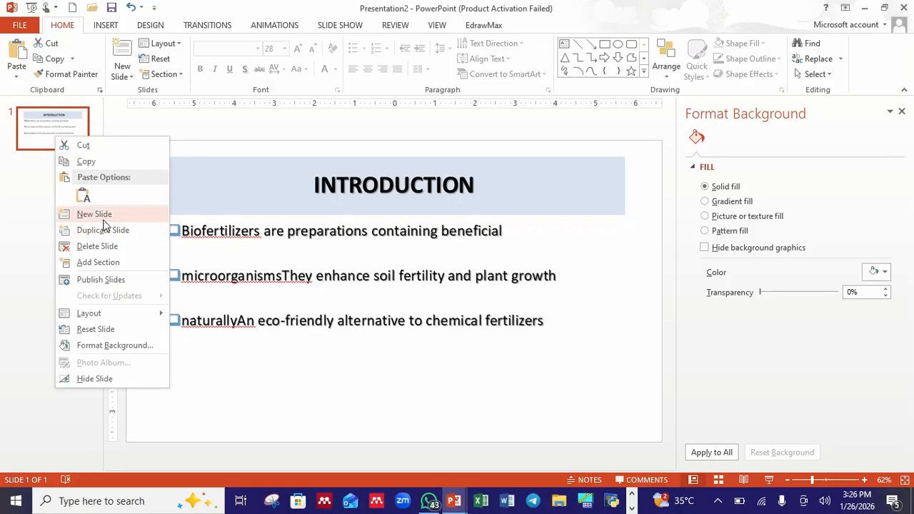
pyautogui.click(100, 215)
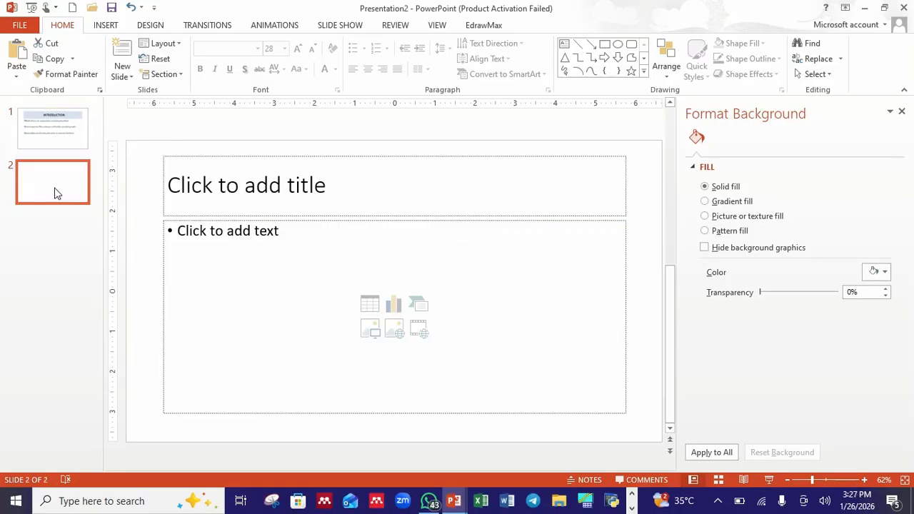
pyautogui.rightClick(57, 193)
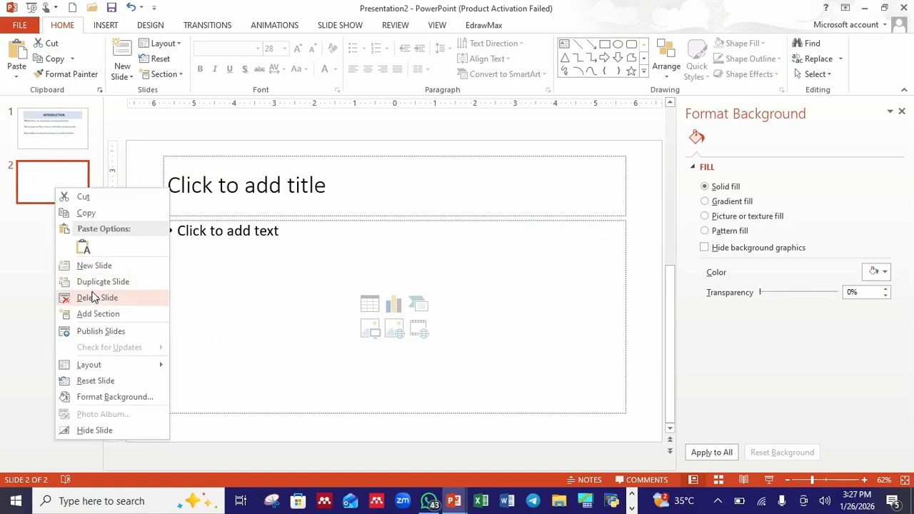
pyautogui.click(93, 298)
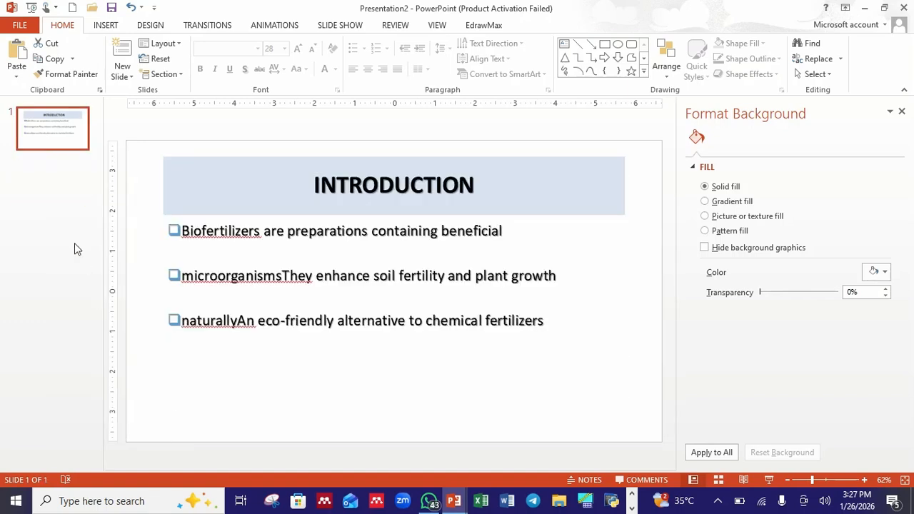
# Duplicate the introduction slide as slide 2
pyautogui.rightClick(52, 135)
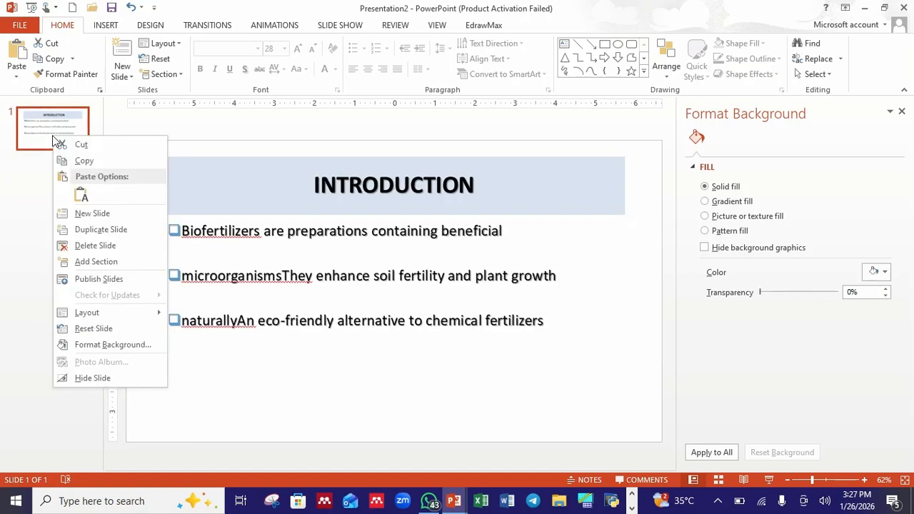
pyautogui.click(109, 235)
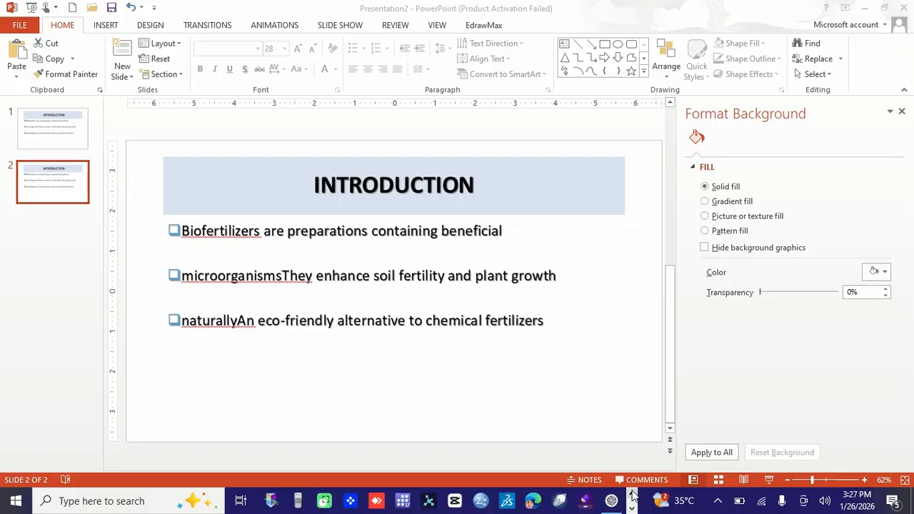
# Copy the heading "What Are Biofertilizers?" from ChatGPT and paste it as slide 2's title, replacing INTRODUCTION
pyautogui.click(611, 501)
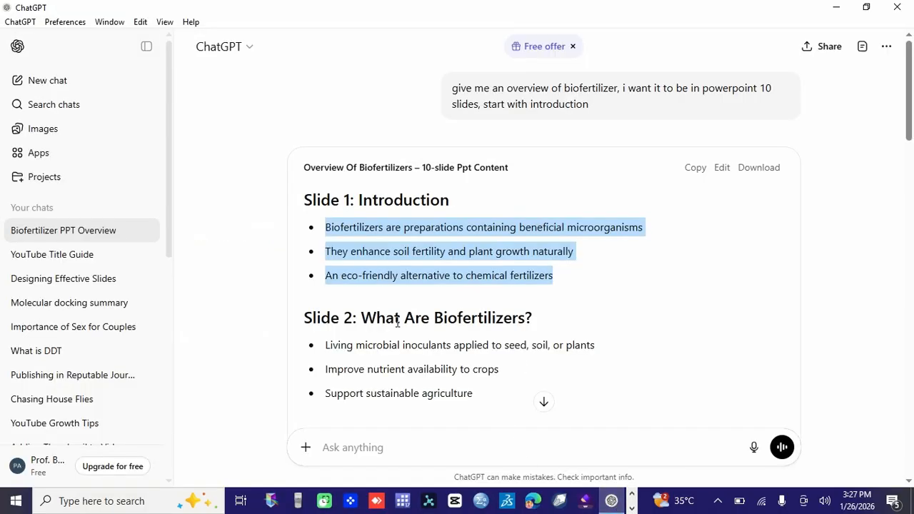
pyautogui.moveTo(532, 317); pyautogui.dragTo(363, 319)
pyautogui.hotkey('ctrl', 'c')
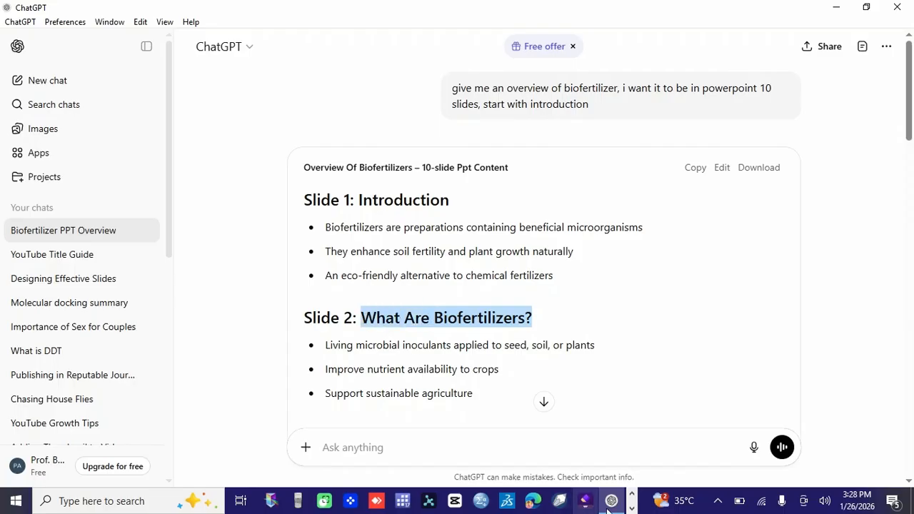
pyautogui.click(631, 508)
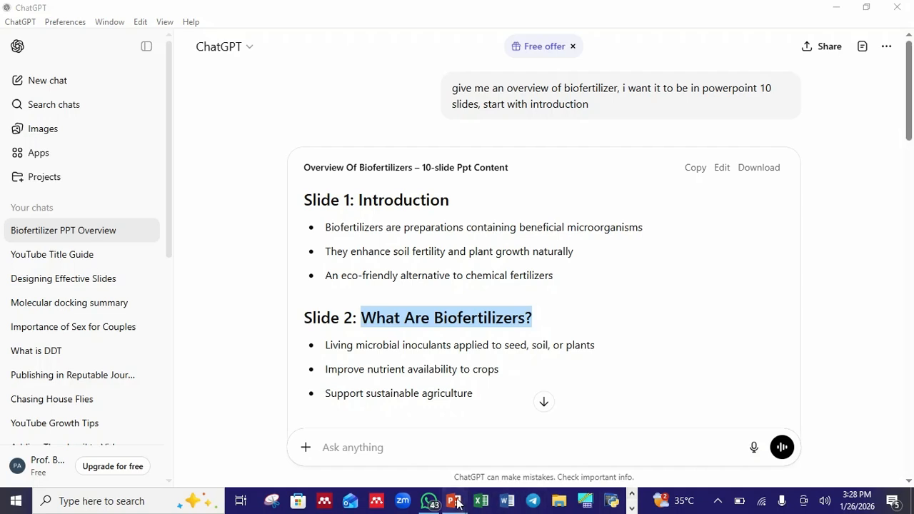
pyautogui.moveTo(454, 500)
pyautogui.click(500, 463)
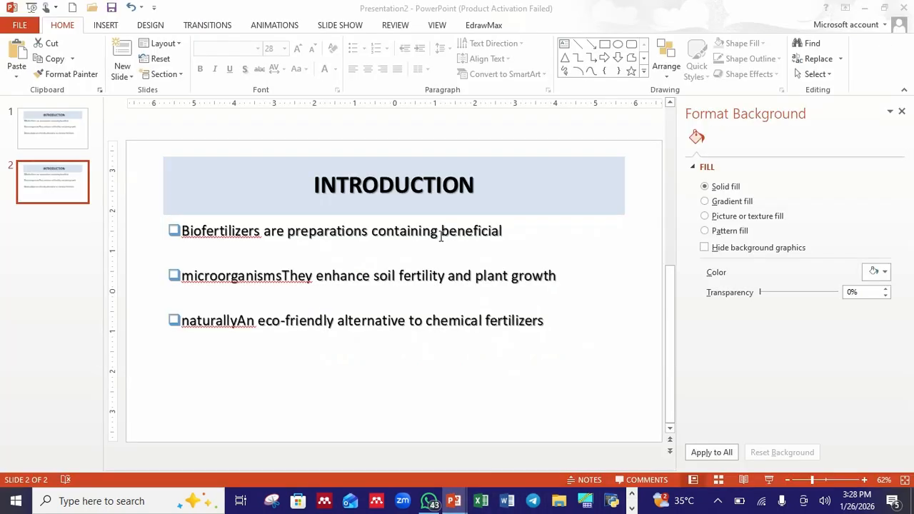
pyautogui.click(477, 187)
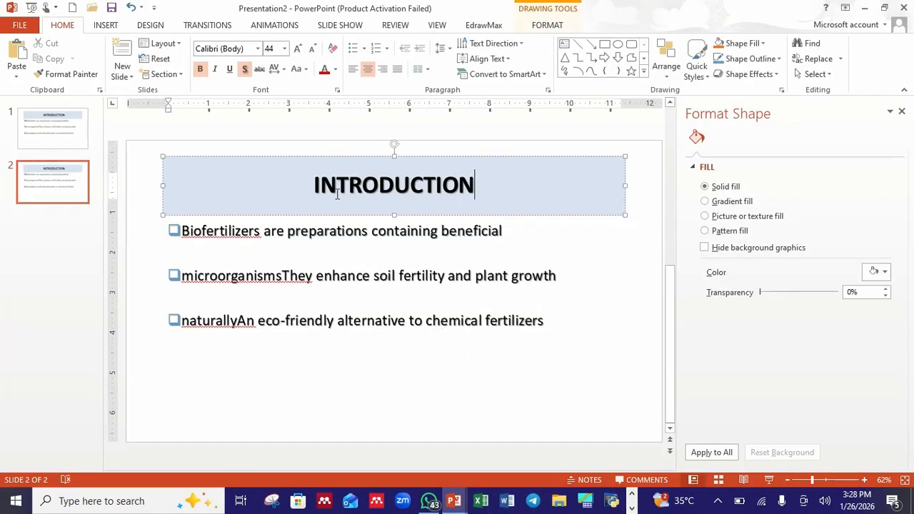
pyautogui.moveTo(474, 185); pyautogui.dragTo(310, 185)
pyautogui.hotkey('ctrl', 'v')
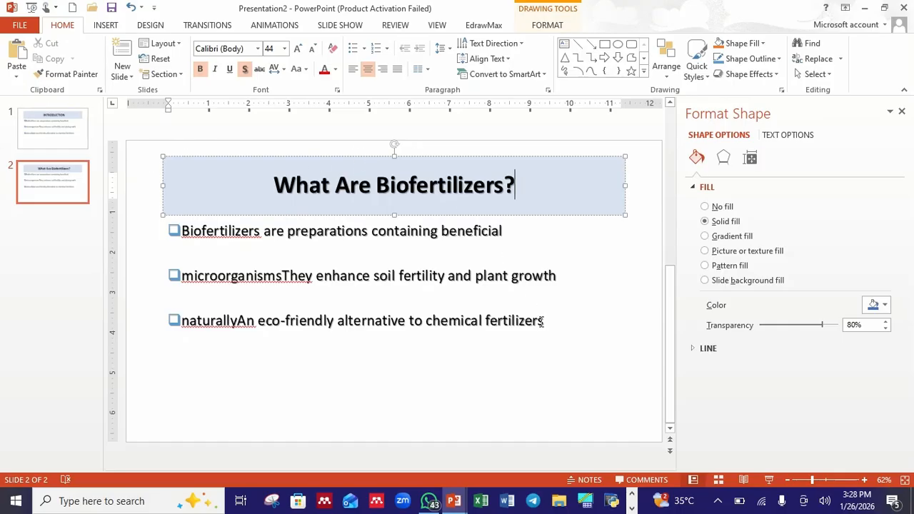
# Switch to ChatGPT and select the bullet "Living microbial inoculants applied to seed, soil, or plants" to copy it
pyautogui.click(632, 509)
pyautogui.click(611, 502)
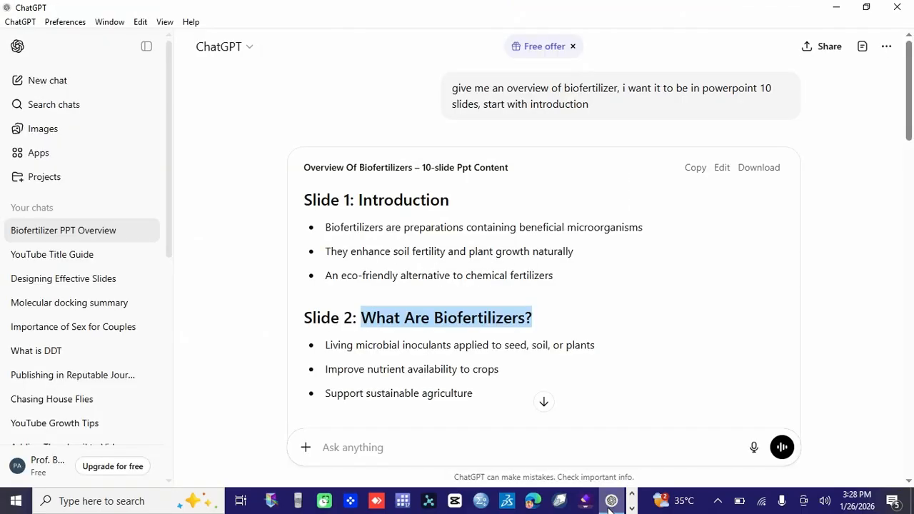
pyautogui.moveTo(595, 345); pyautogui.dragTo(335, 345)
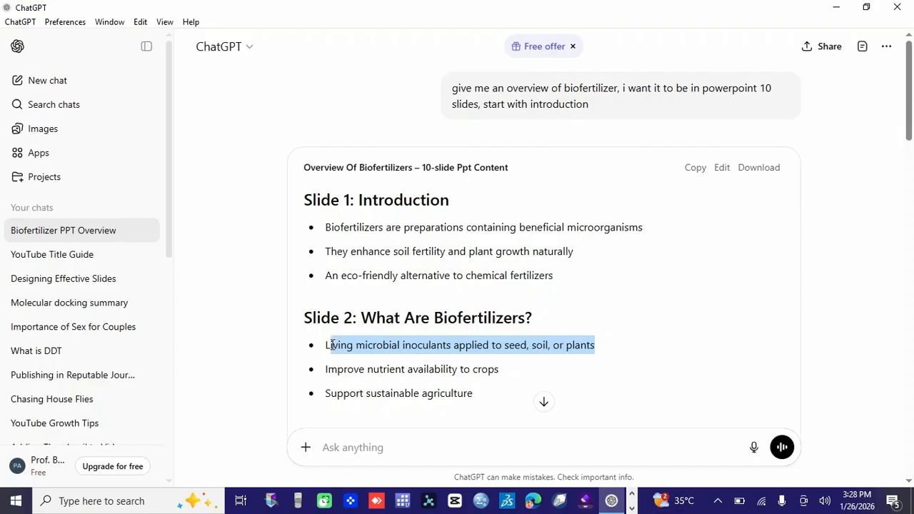
pyautogui.moveTo(332, 345); pyautogui.dragTo(326, 344)
pyautogui.hotkey('ctrl', 'c')
pyautogui.click(631, 507)
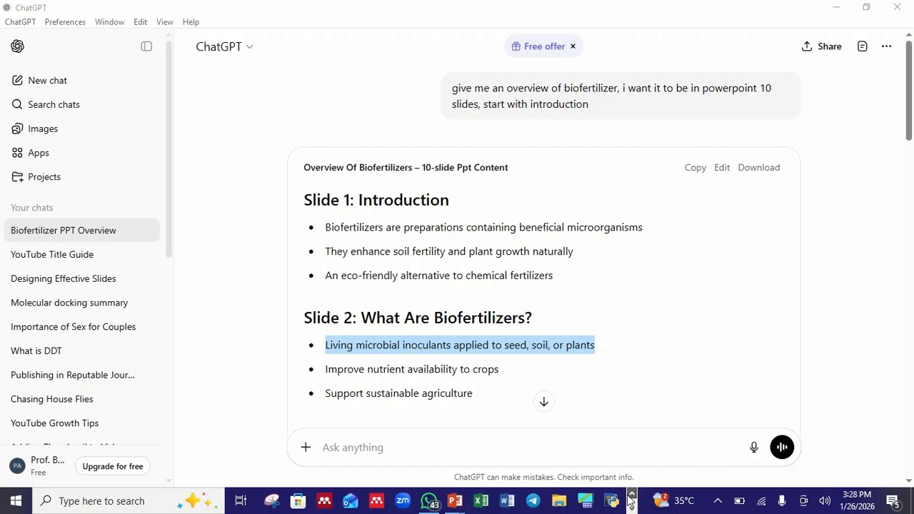
# Return to Presentation2 and paste the copied bullet into slide 2's body text below the first bullet
pyautogui.moveTo(454, 501)
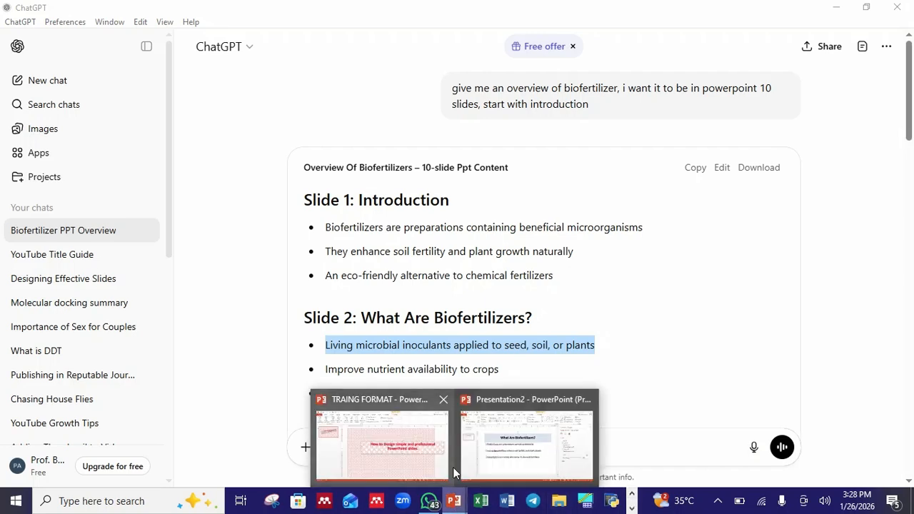
pyautogui.click(520, 472)
pyautogui.moveTo(505, 227); pyautogui.dragTo(217, 232)
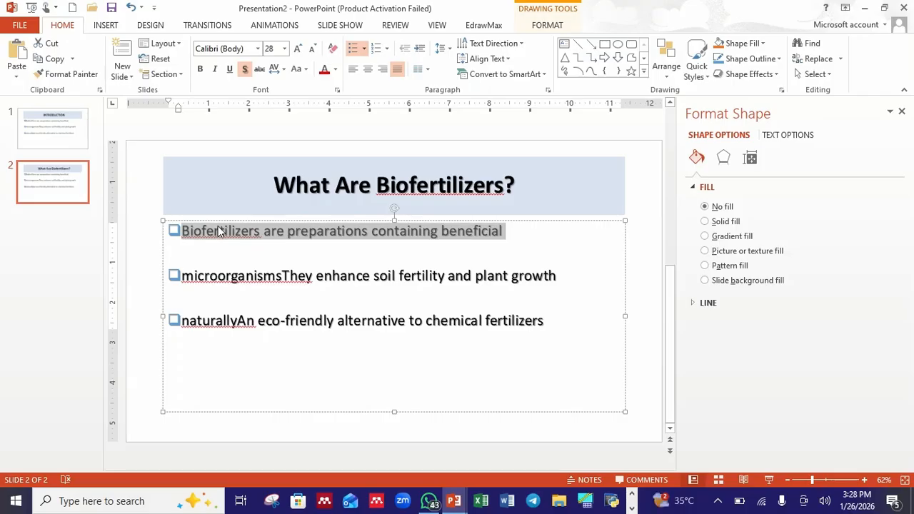
pyautogui.rightClick(220, 234)
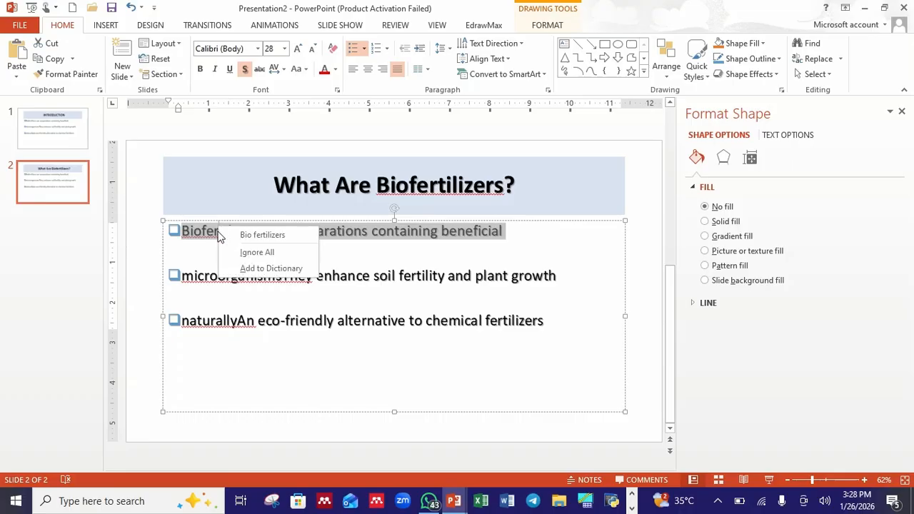
pyautogui.rightClick(420, 251)
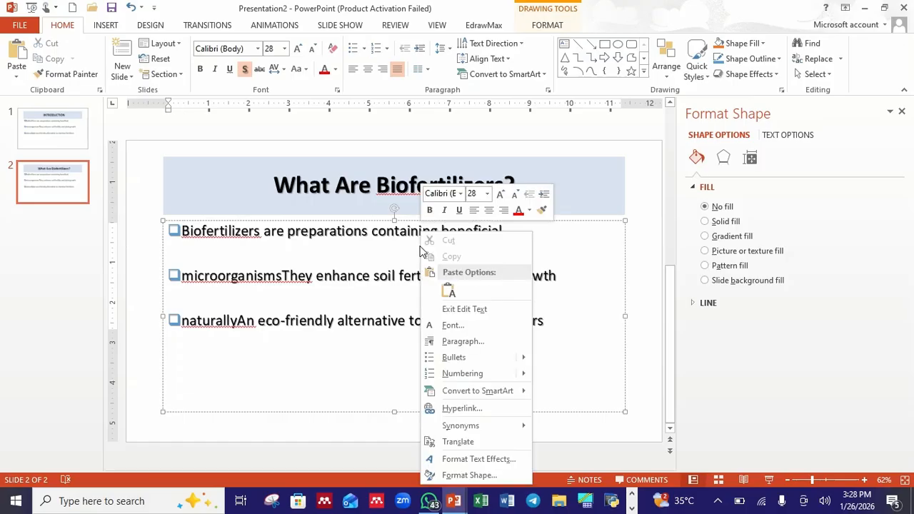
pyautogui.click(448, 289)
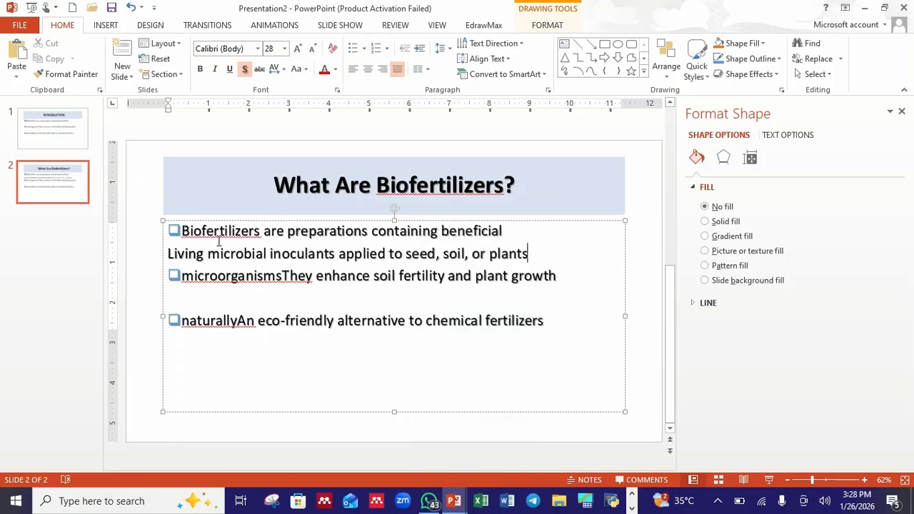
# Delete slide 2's original first bullet line and give the pasted line the hollow-square bullet style
pyautogui.moveTo(502, 231); pyautogui.dragTo(181, 231)
pyautogui.press('Delete')
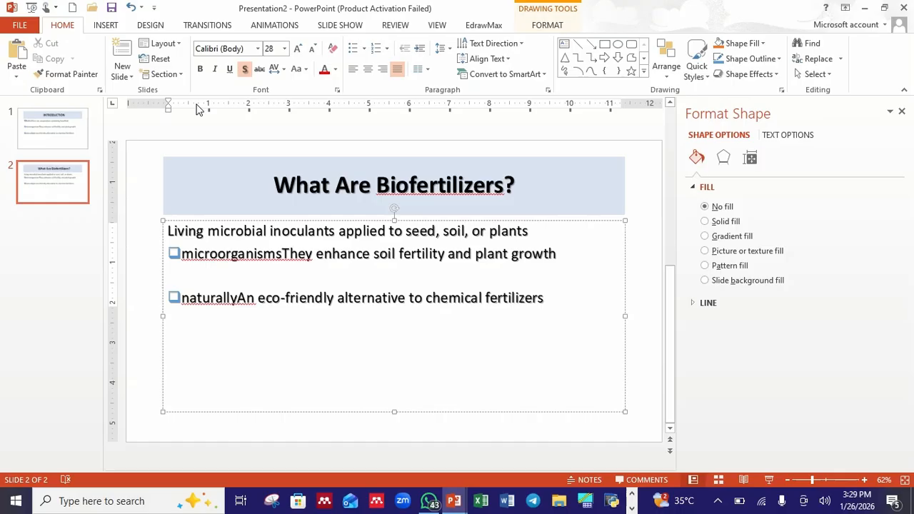
pyautogui.click(358, 50)
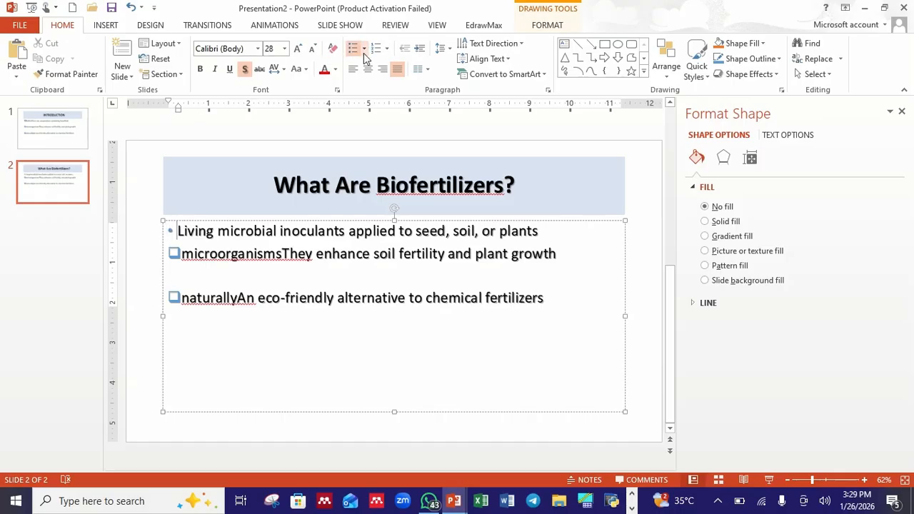
pyautogui.click(364, 49)
pyautogui.click(435, 162)
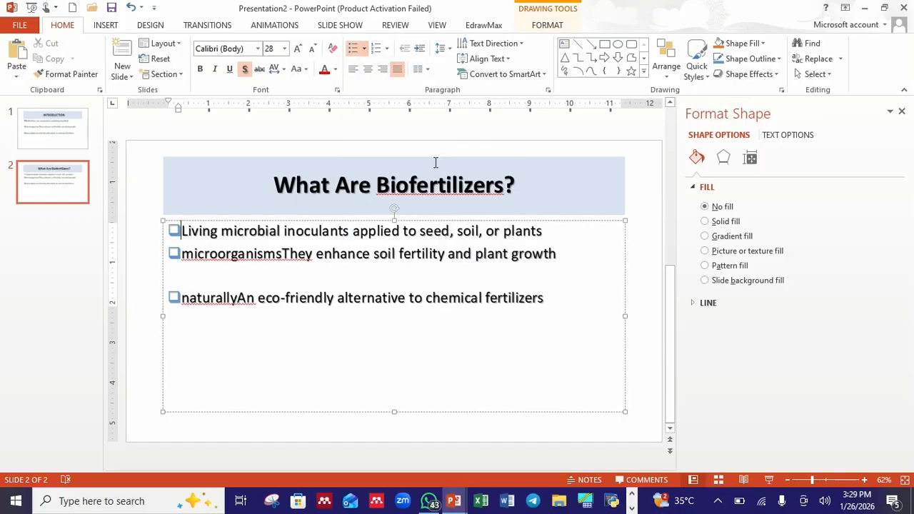
# Add an empty line after the first bullet on slide 2
pyautogui.click(543, 231)
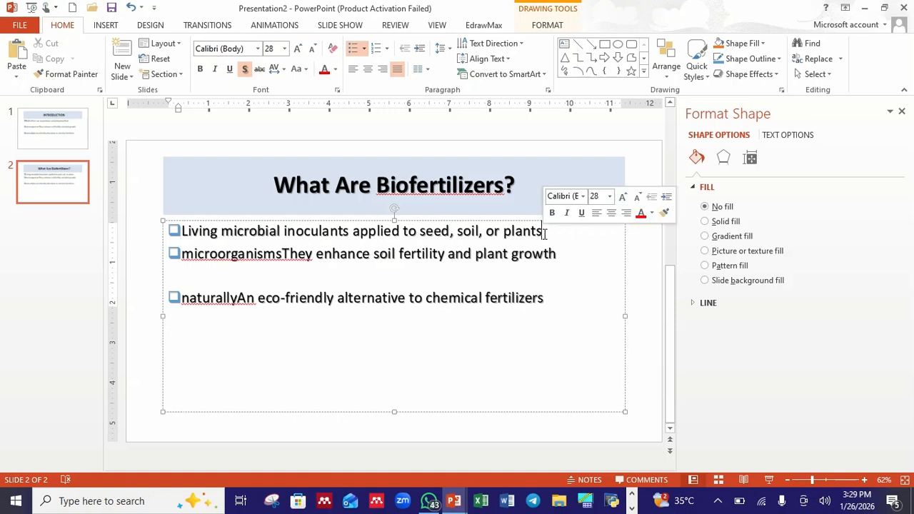
pyautogui.press('Return')
pyautogui.press('BackSpace')
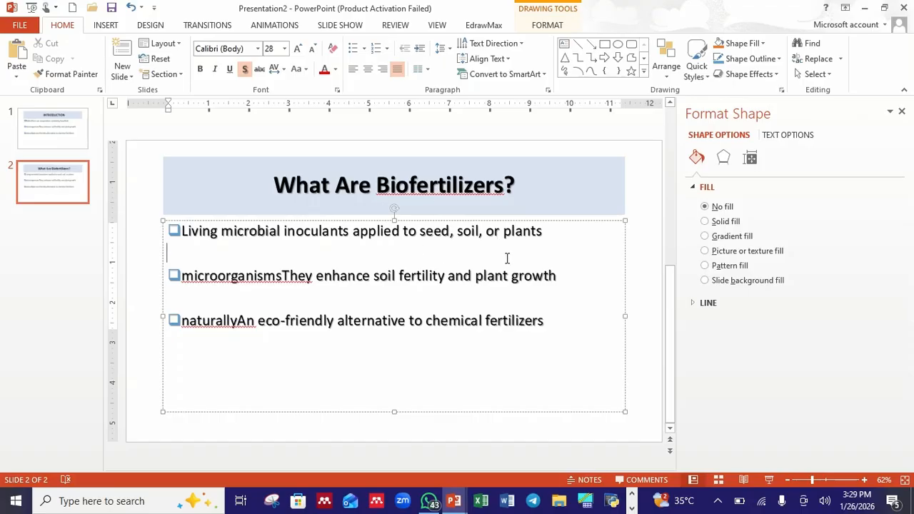
# Duplicate slide 2 to create slide 3
pyautogui.click(55, 192)
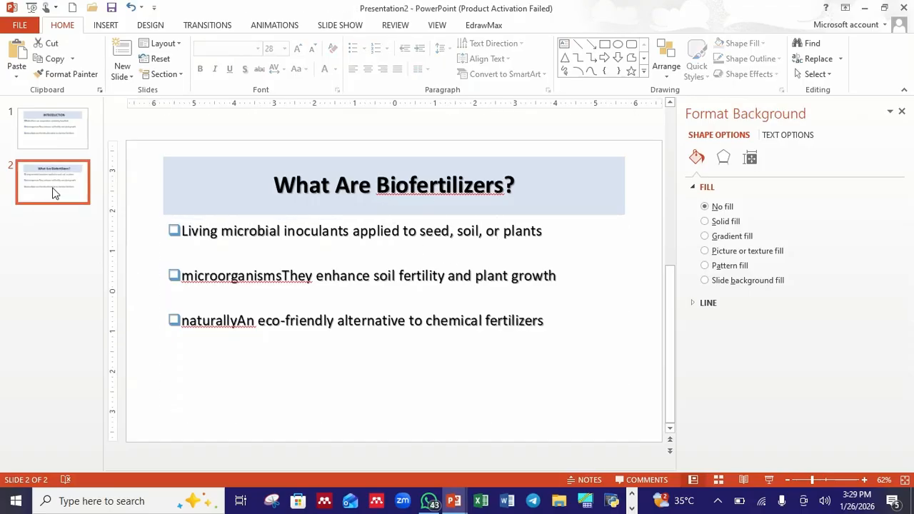
pyautogui.rightClick(55, 192)
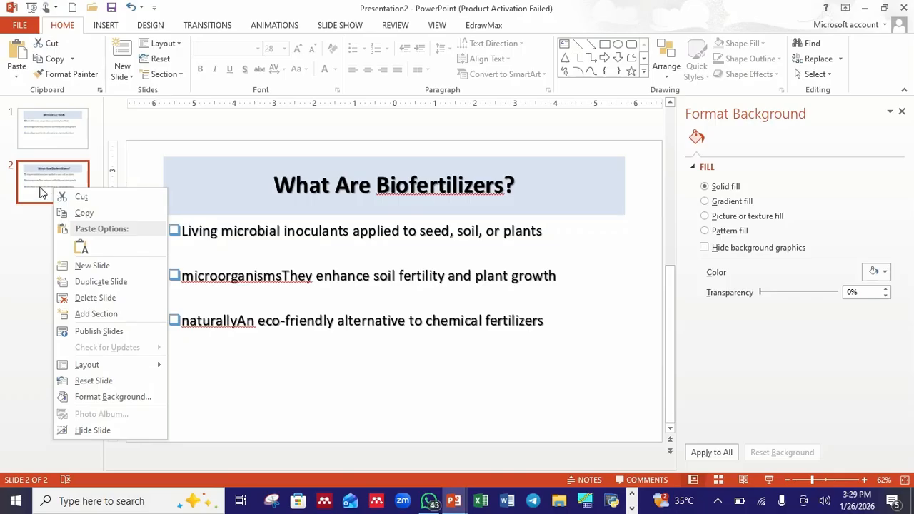
pyautogui.click(100, 283)
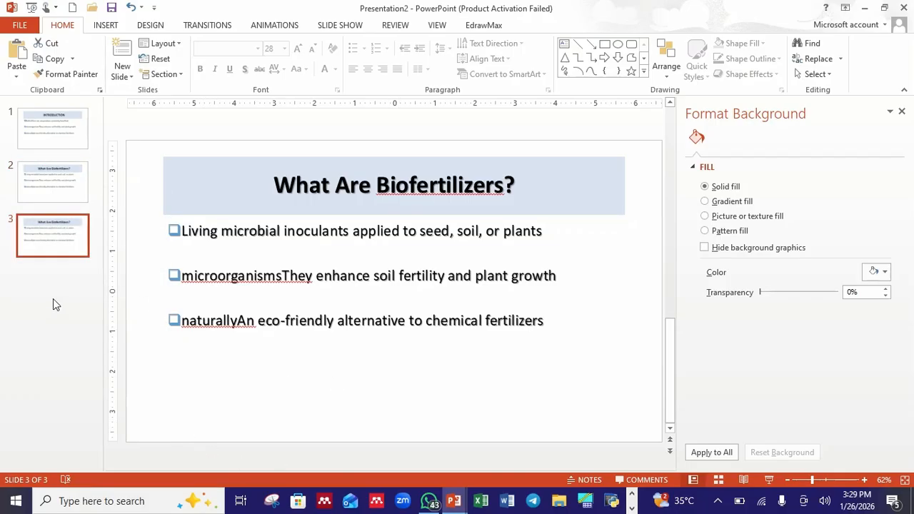
# Switch to ChatGPT and select the heading "Importance of Biofertilizers" to copy it
pyautogui.click(632, 507)
pyautogui.click(612, 501)
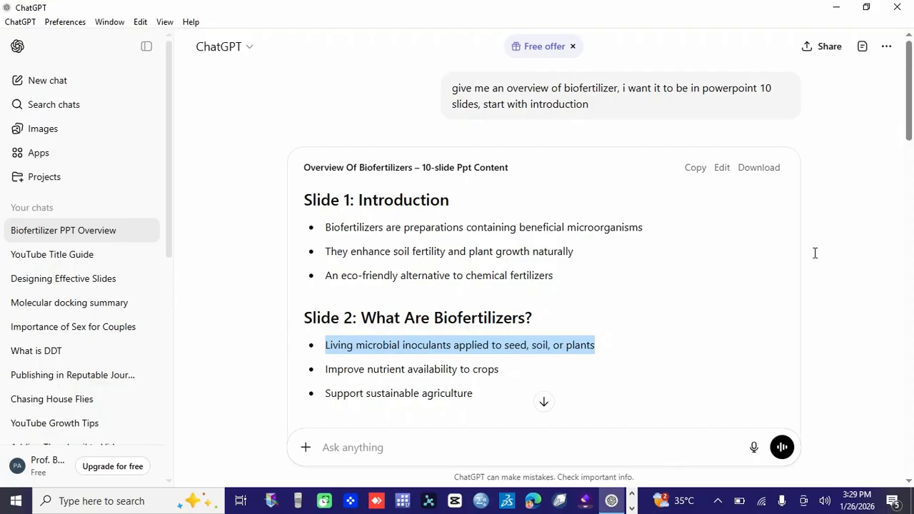
pyautogui.moveTo(911, 138); pyautogui.dragTo(911, 189)
pyautogui.moveTo(567, 187); pyautogui.dragTo(362, 187)
pyautogui.hotkey('ctrl', 'c')
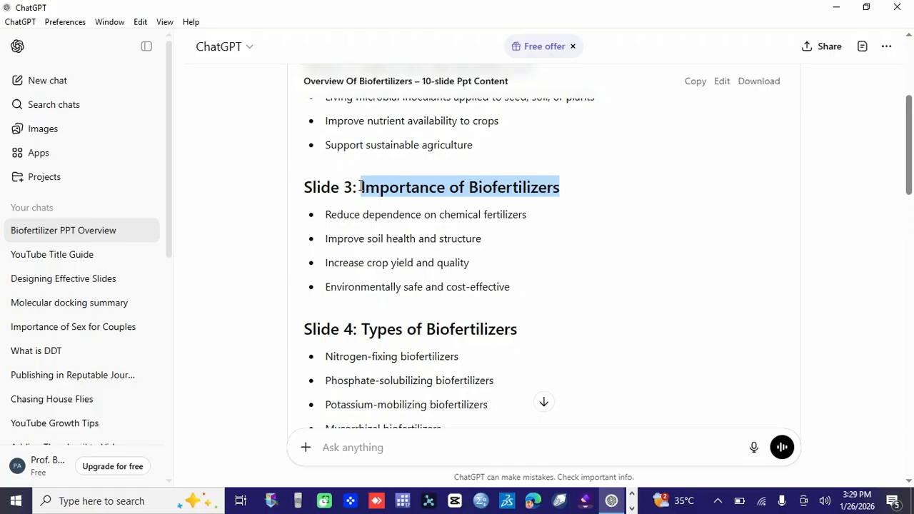
# Return to Presentation2 and paste "Importance of Biofertilizers" as slide 3's title, replacing the old heading
pyautogui.click(634, 498)
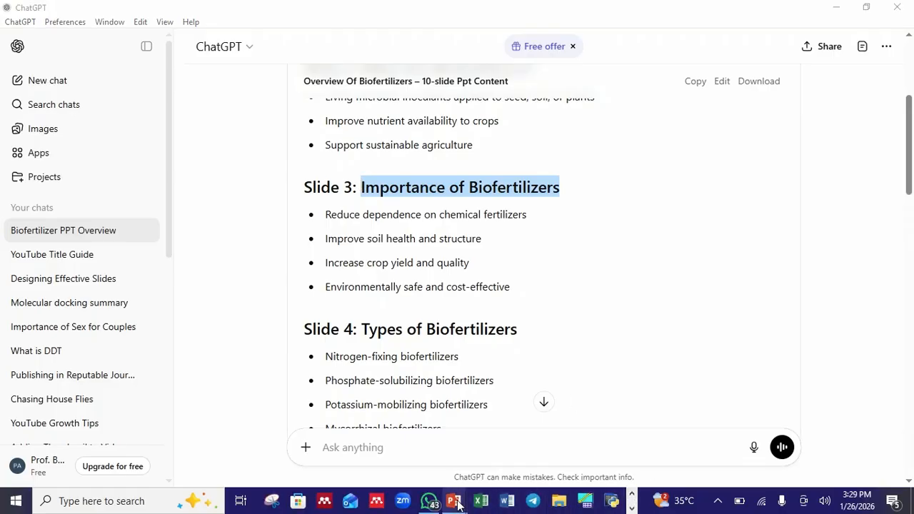
pyautogui.moveTo(458, 505)
pyautogui.click(502, 461)
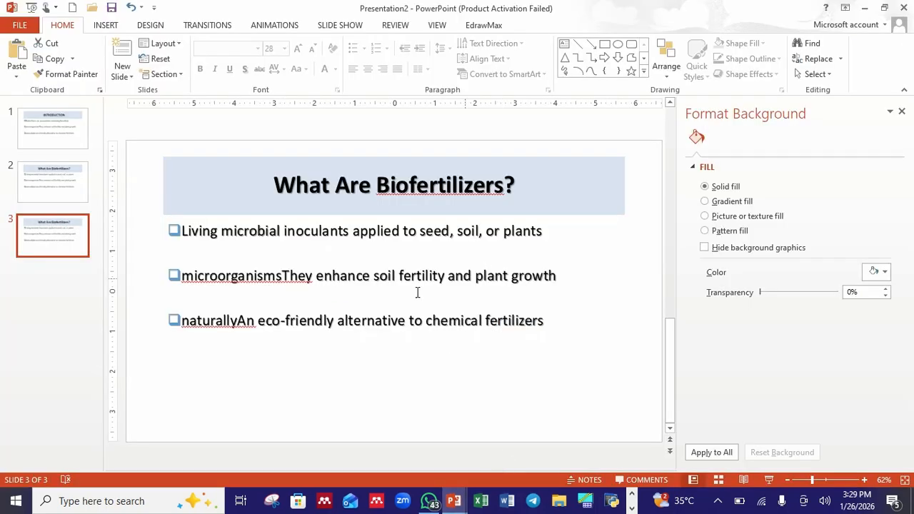
pyautogui.click(514, 191)
pyautogui.keyDown('shift'); pyautogui.click(277, 187); pyautogui.keyUp('shift')
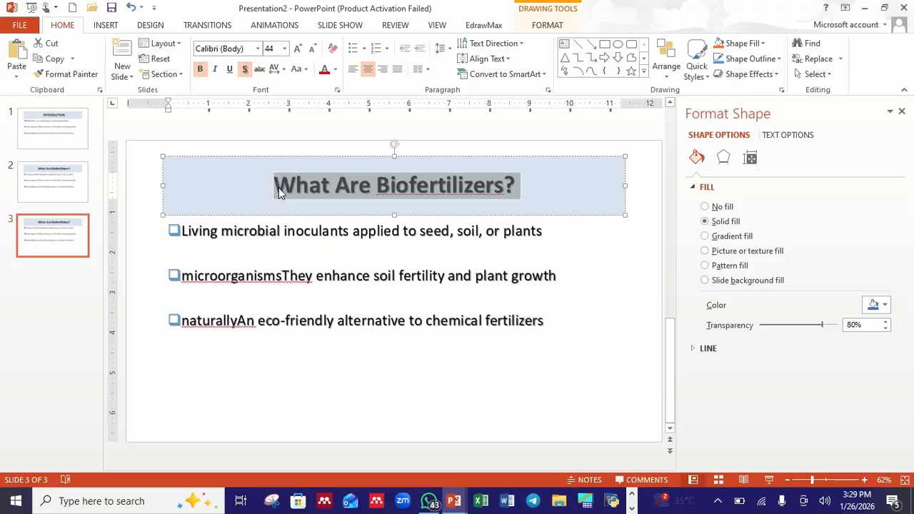
pyautogui.hotkey('ctrl', 'v')
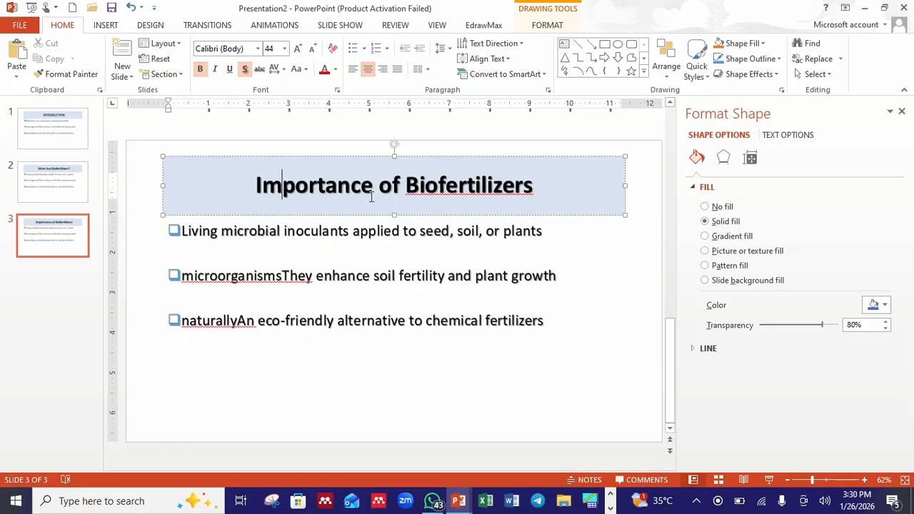
# Color slide 1's INTRODUCTION title red
pyautogui.click(50, 135)
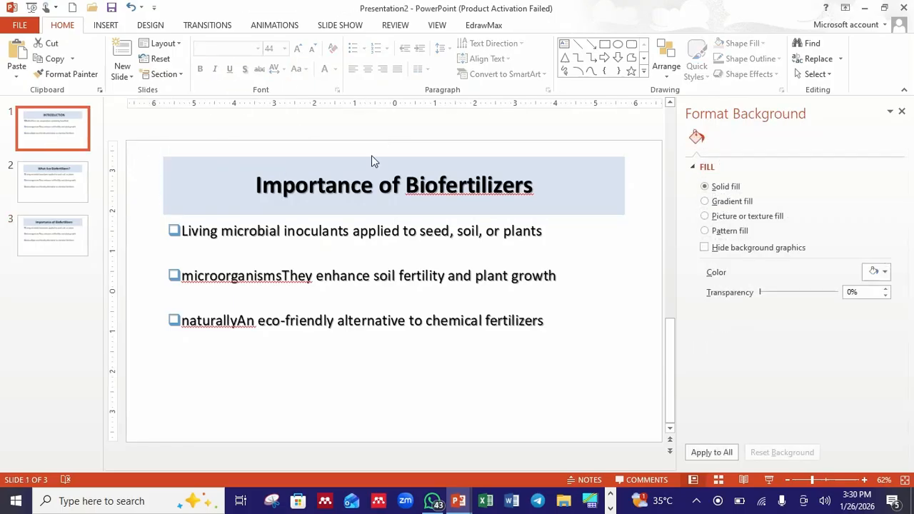
pyautogui.click(475, 187)
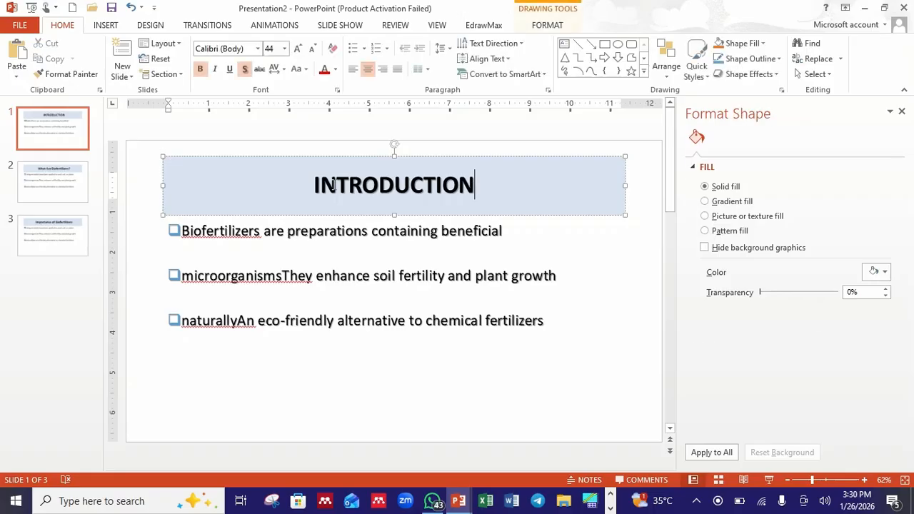
pyautogui.doubleClick(312, 185)
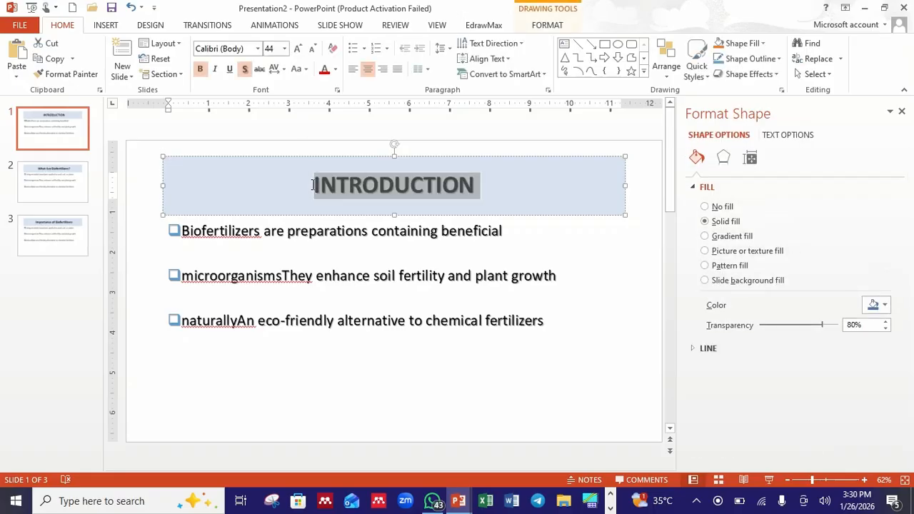
pyautogui.click(324, 70)
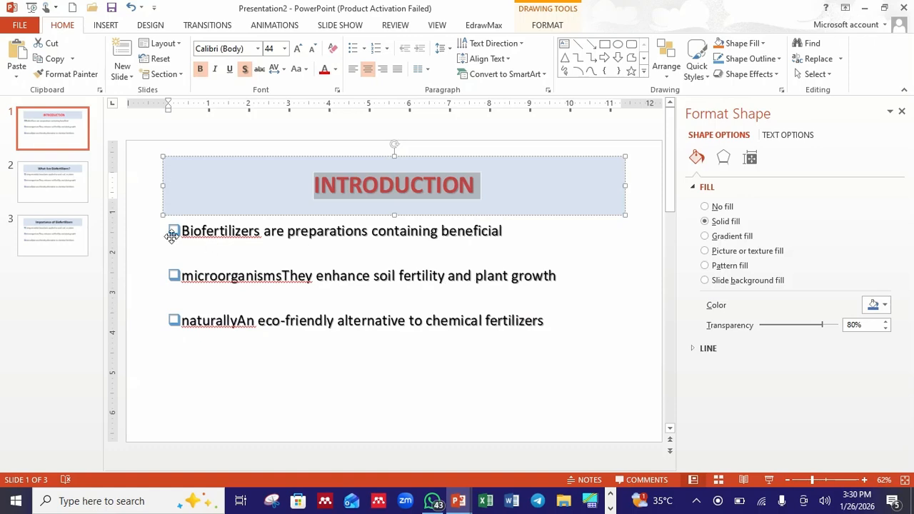
pyautogui.click(482, 190)
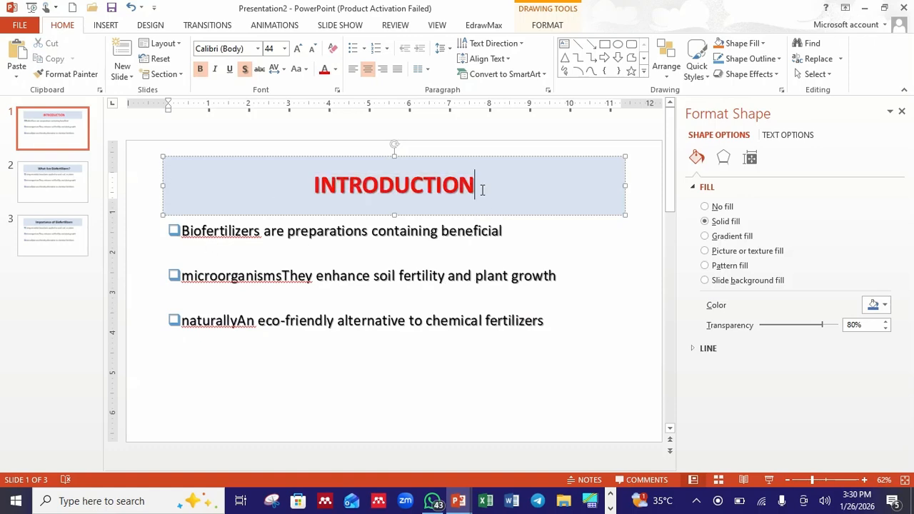
# Set the bullet color of slide 1's first bullet to Red in Bullets and Numbering
pyautogui.click(173, 230)
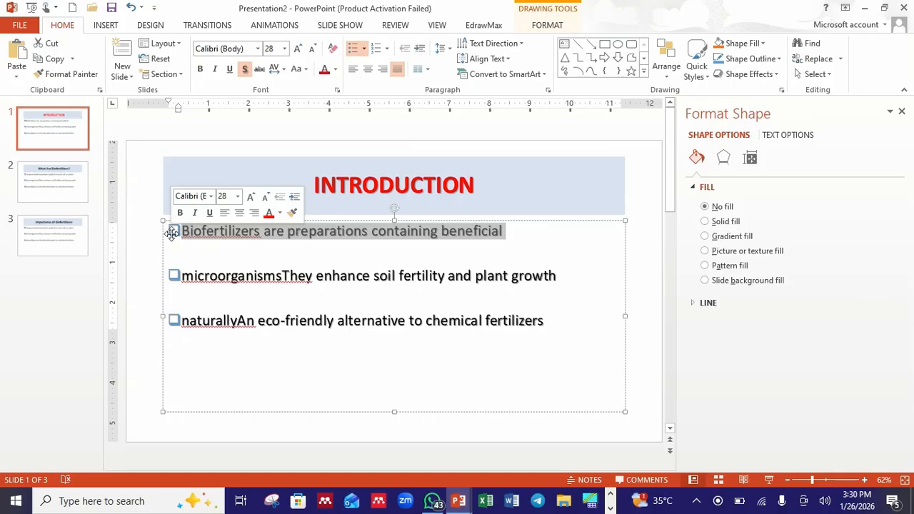
pyautogui.click(364, 48)
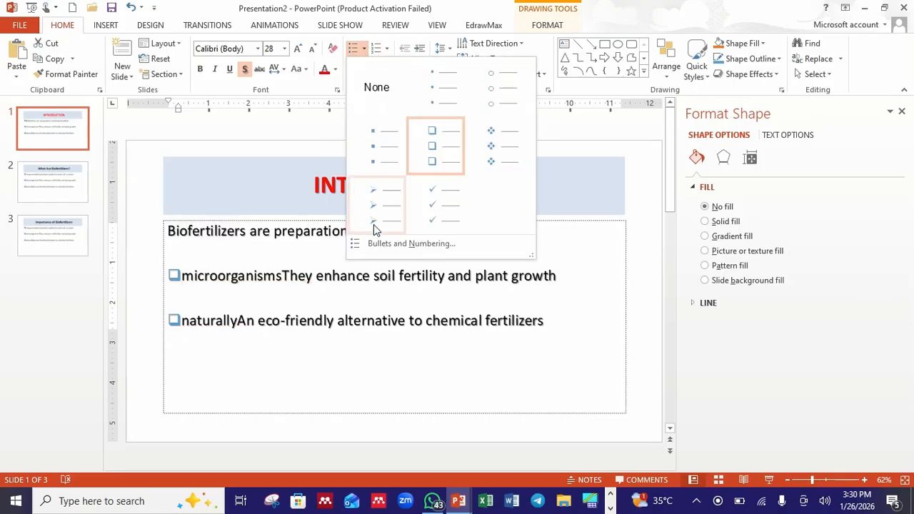
pyautogui.click(378, 244)
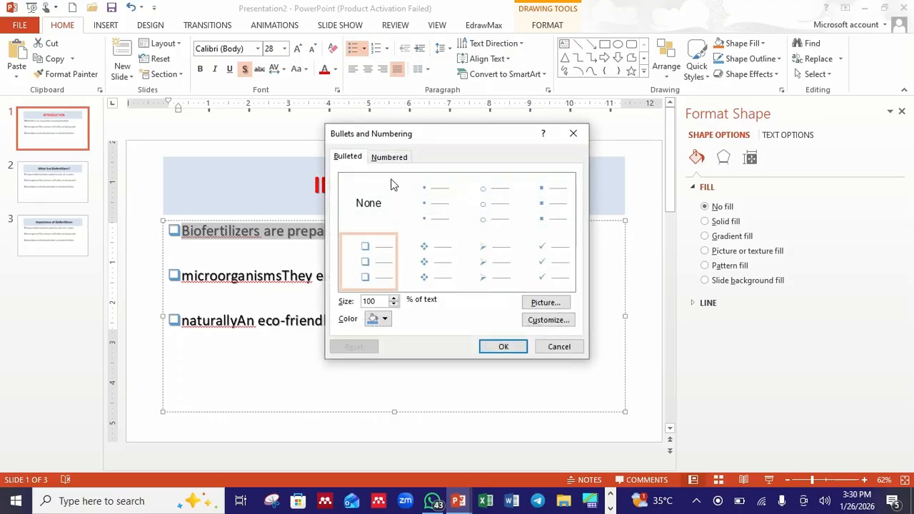
pyautogui.click(376, 322)
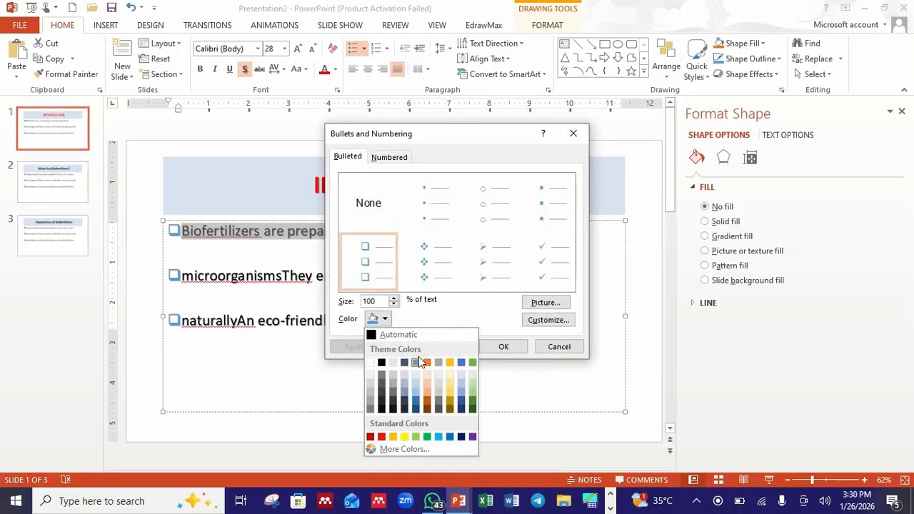
pyautogui.click(382, 438)
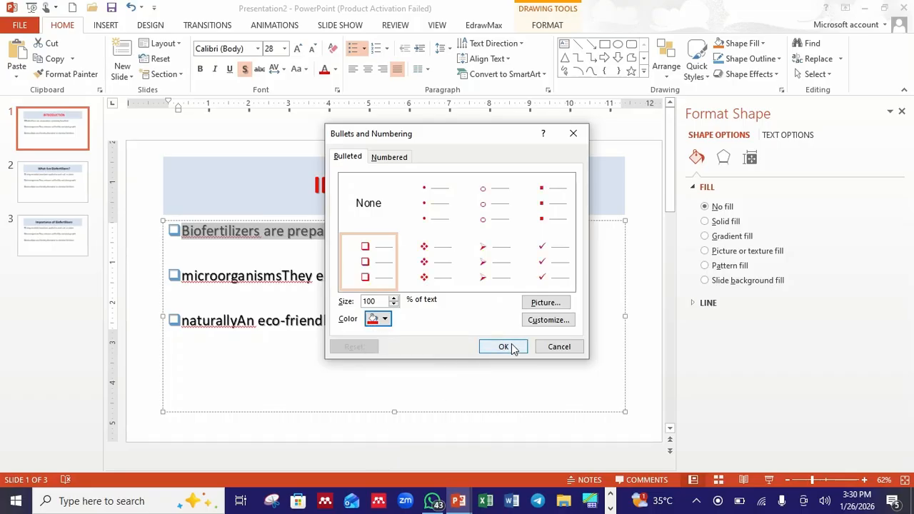
pyautogui.click(503, 346)
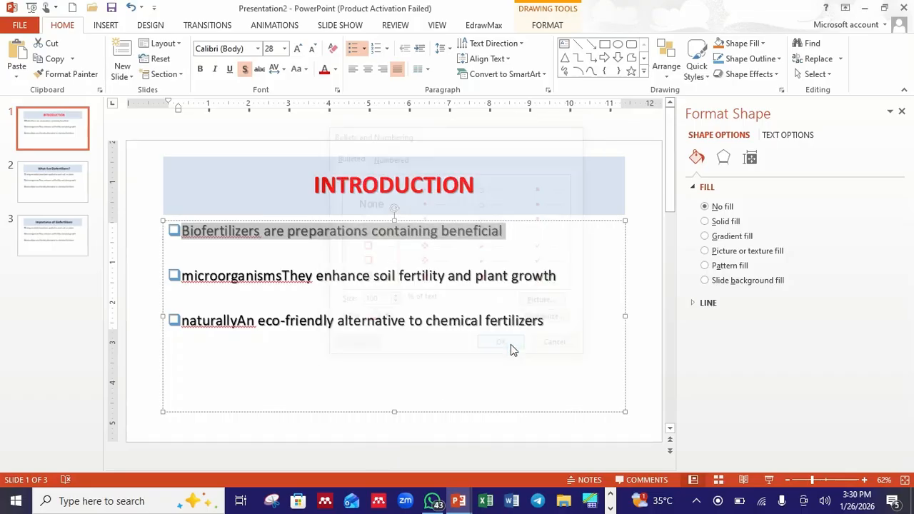
# Select the second bullet paragraph on slide 1
pyautogui.tripleClick(184, 277)
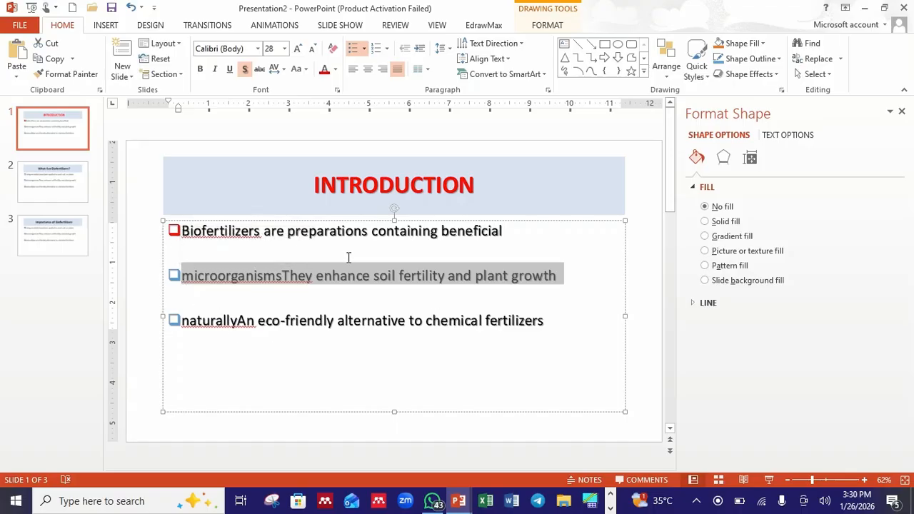